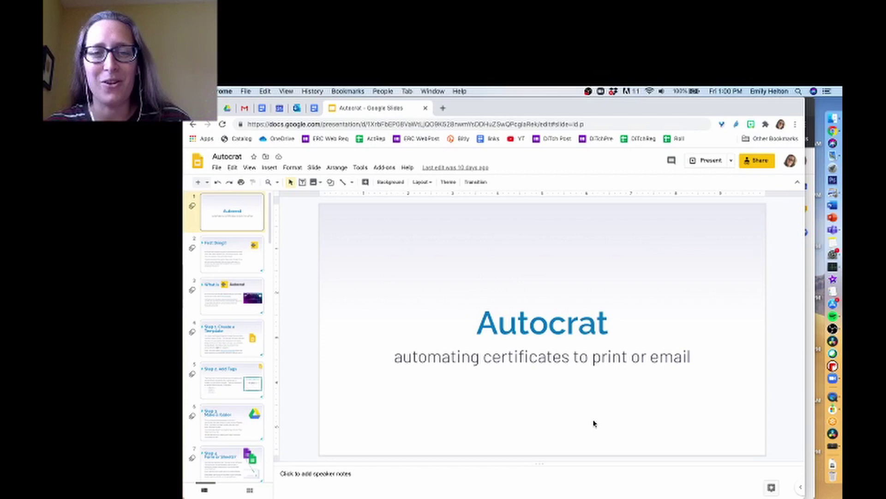
Bring the Incognito Chrome window with the Peanuts Cert sheet to the front.
key(super+grave)
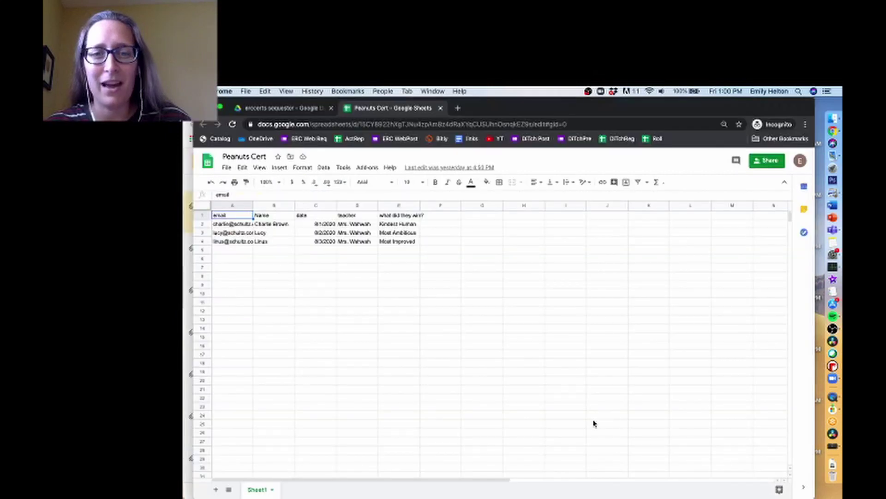
In the ercerts sequester Drive tab, add a new folder named 'peanuts cert'.
click(278, 109)
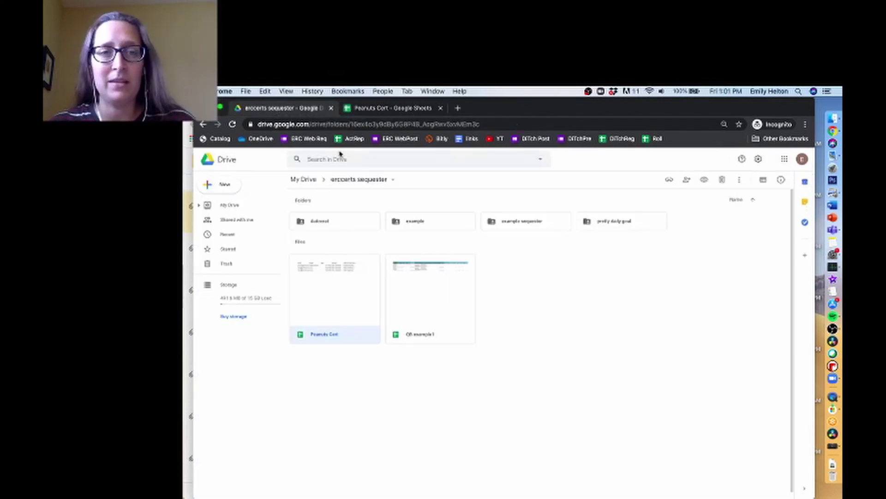
right_click(602, 295)
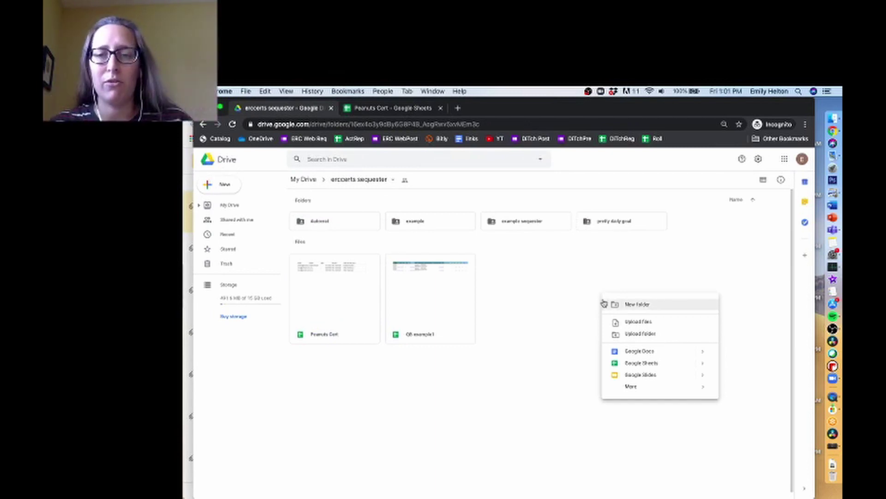
click(604, 304)
text(peanuts cert)
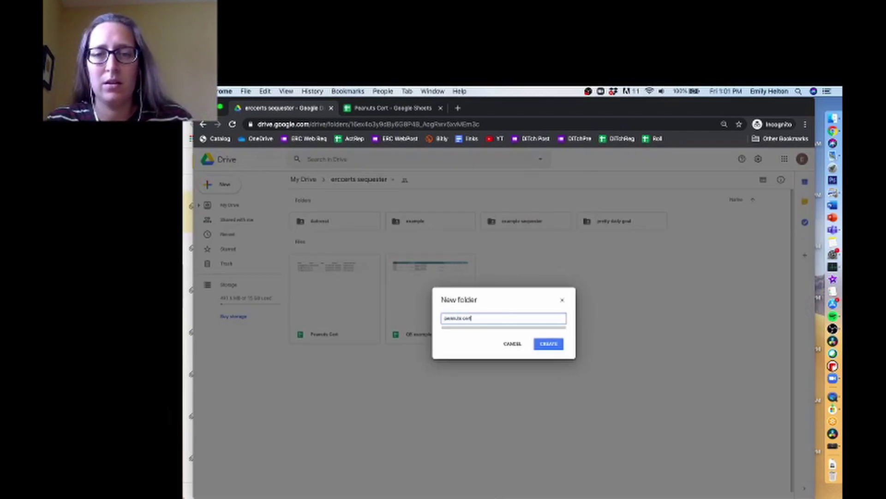
key(Return)
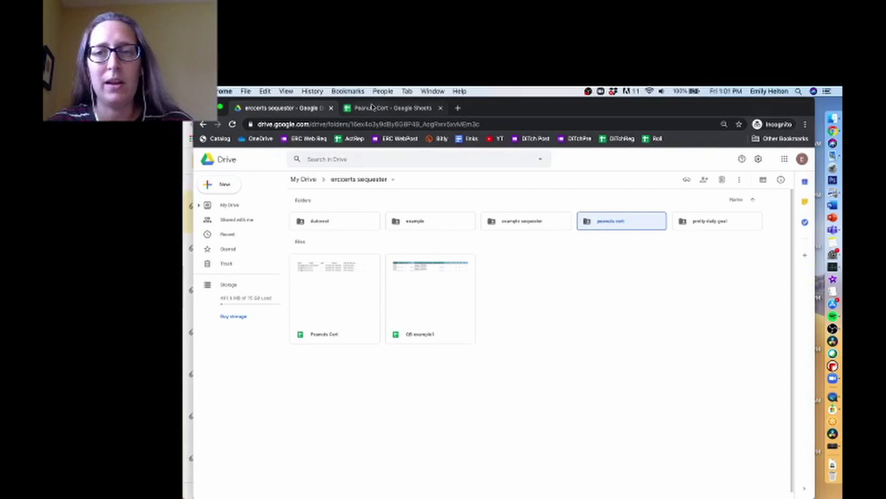
Launch Autocrat from Add-ons on the Peanuts Cert sheet and start a NEW JOB.
click(372, 107)
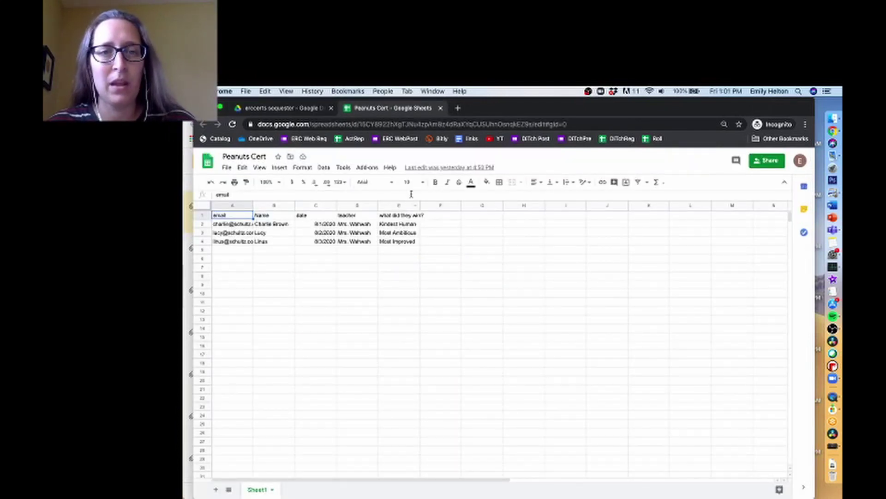
click(367, 168)
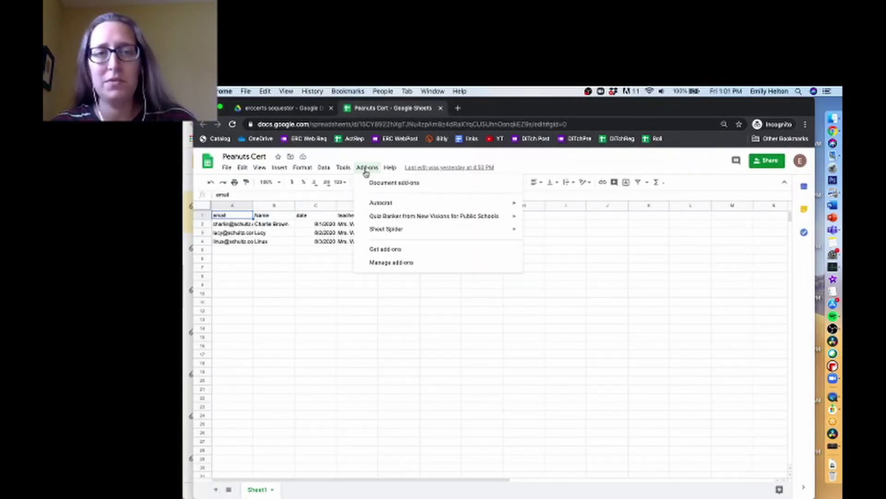
mouse_move(376, 203)
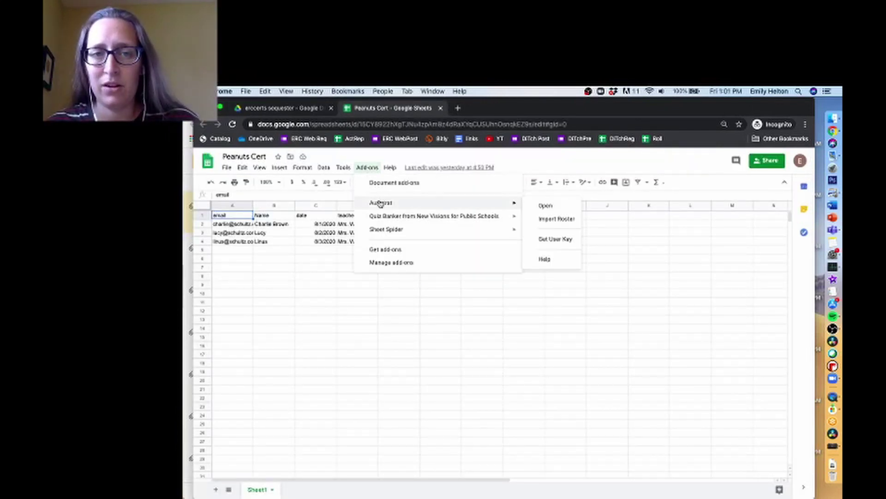
click(544, 206)
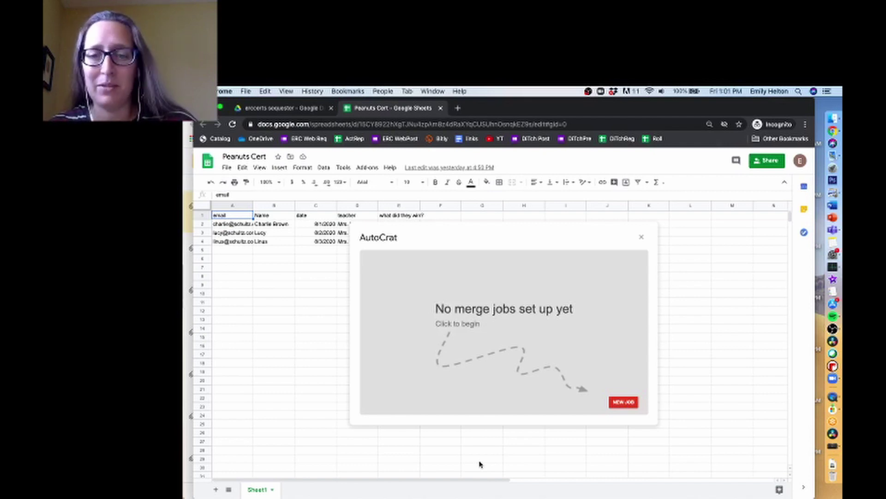
click(617, 404)
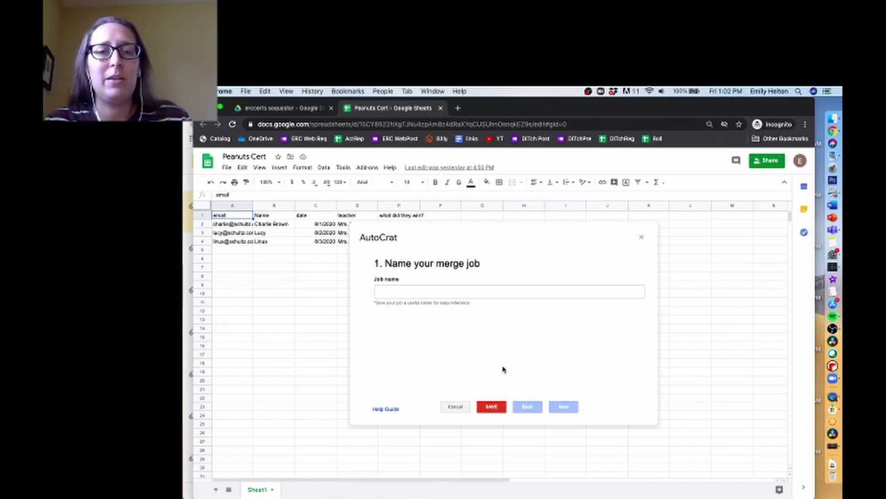
Enter 'certificate' as the AutoCrat job name.
click(483, 292)
text(certificate)
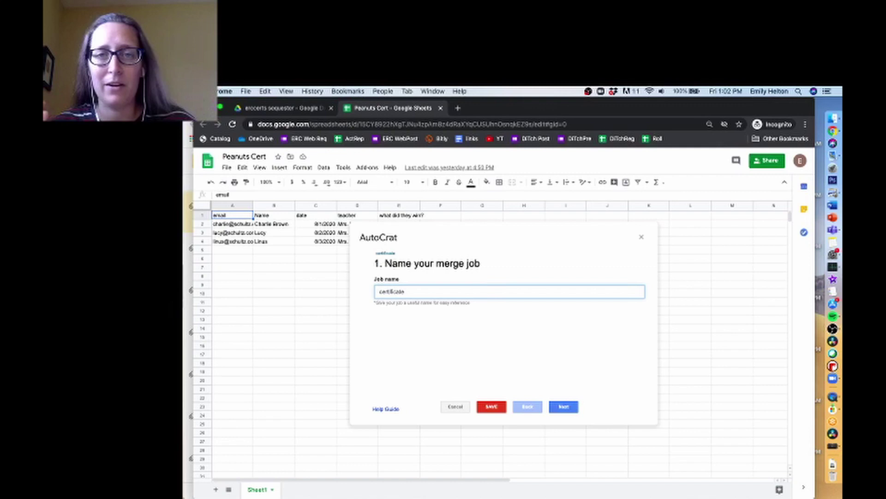
Pick the Student certificate slides from Drive as the template and proceed to tag mapping.
click(564, 407)
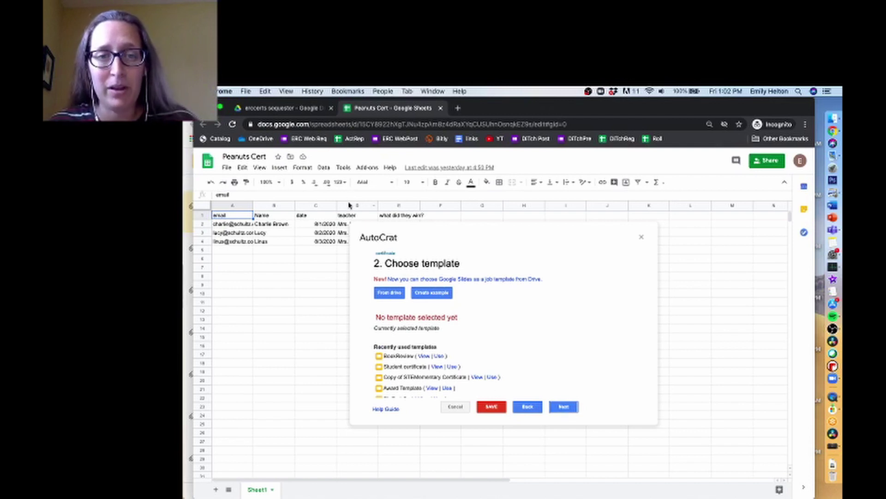
click(386, 292)
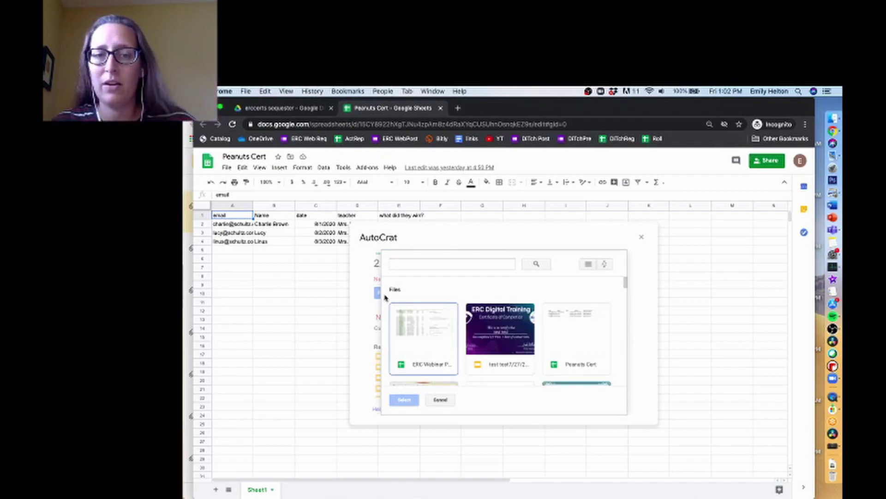
scroll(492, 332, down, 2)
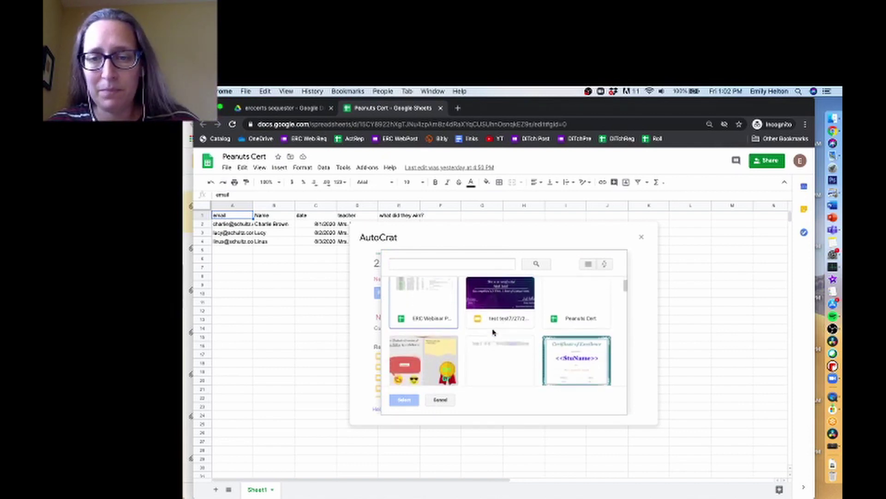
click(567, 361)
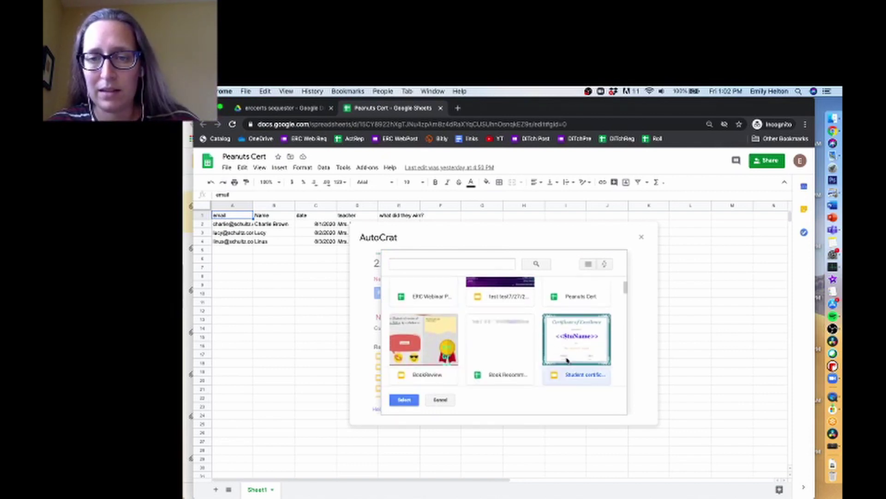
click(398, 403)
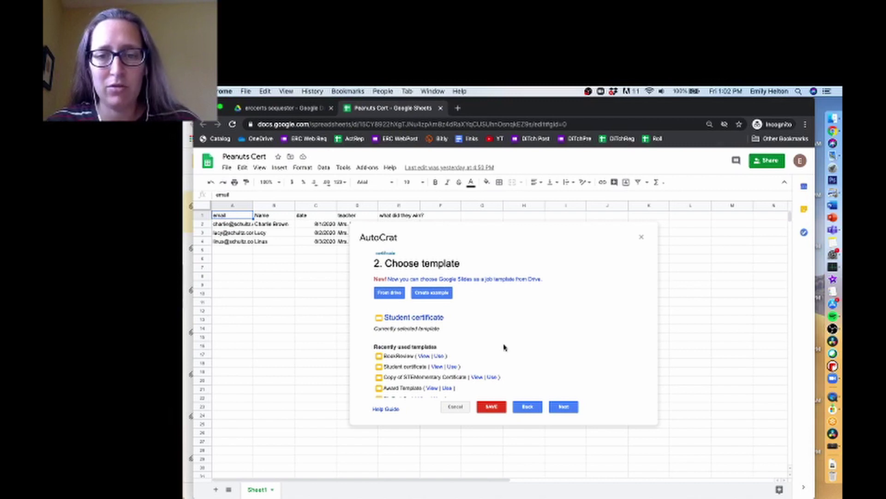
click(561, 406)
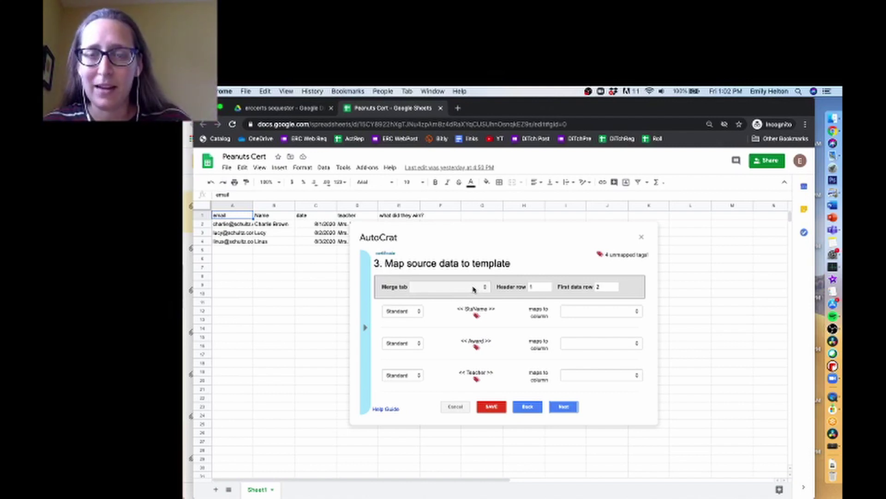
Choose Sheet1 as the merge tab, keeping header row 1 and first data row 2.
click(473, 288)
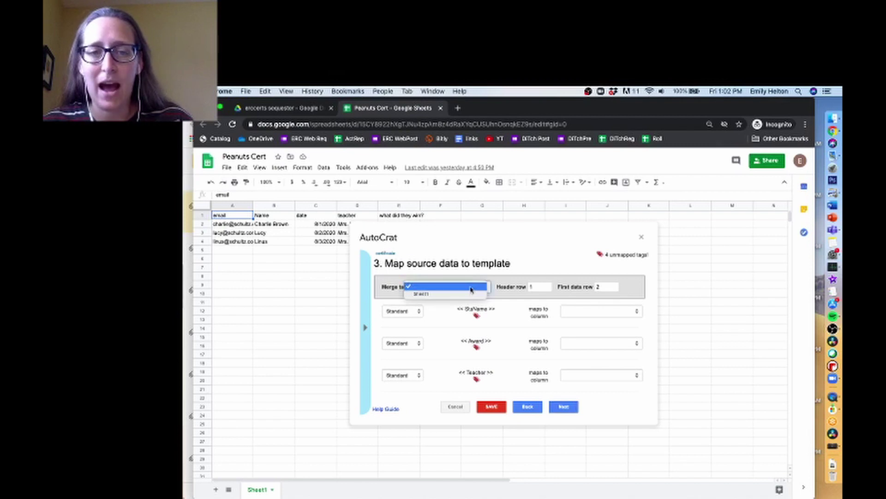
click(426, 294)
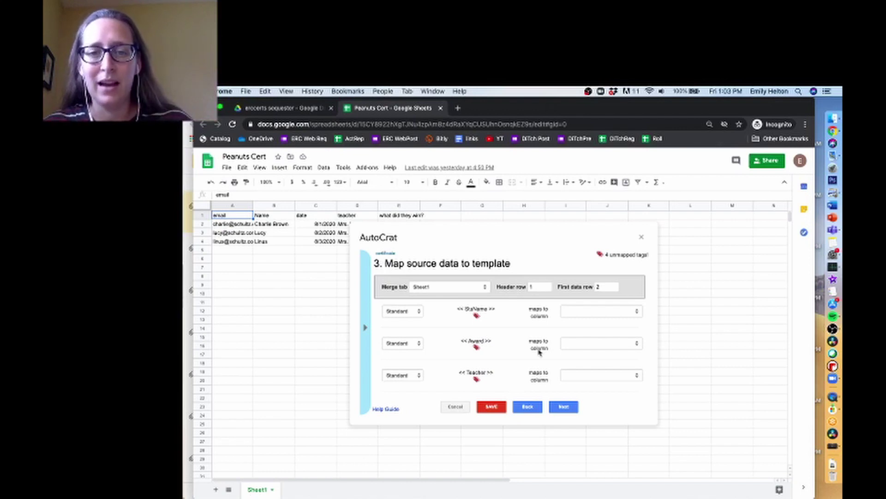
click(544, 287)
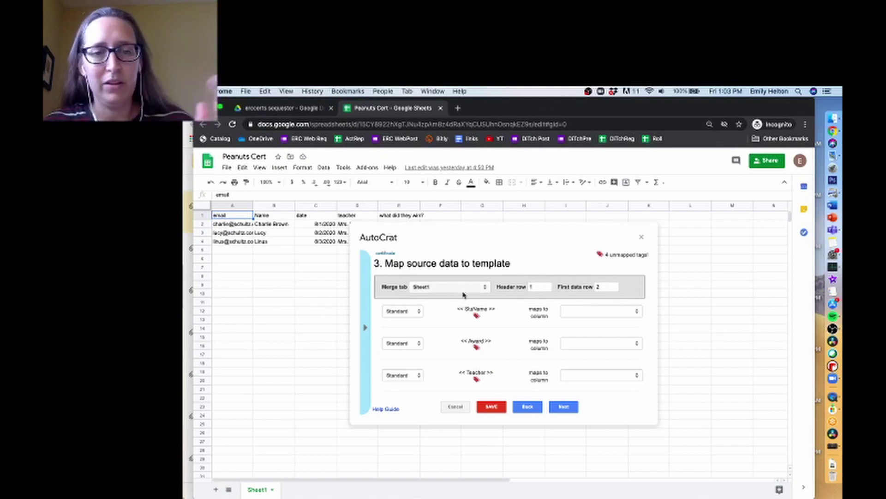
Map StuName as a standard tag to the Name column and Award to 'what did they win?'.
click(417, 315)
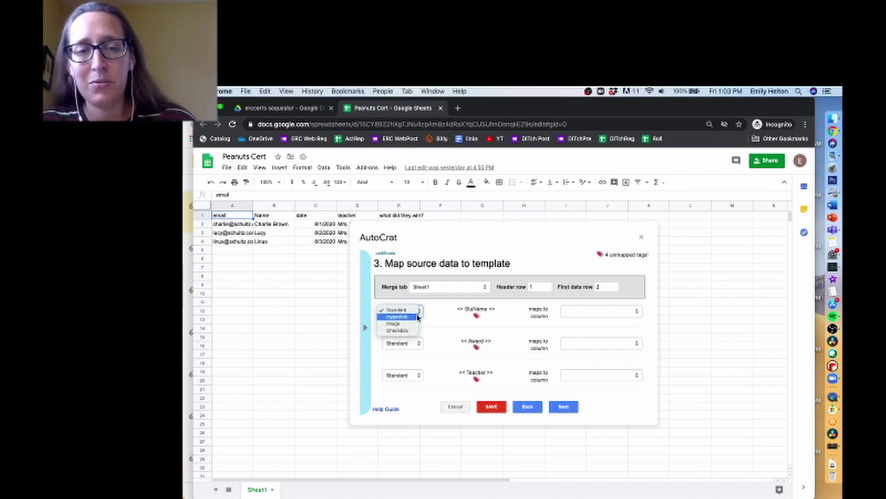
click(432, 322)
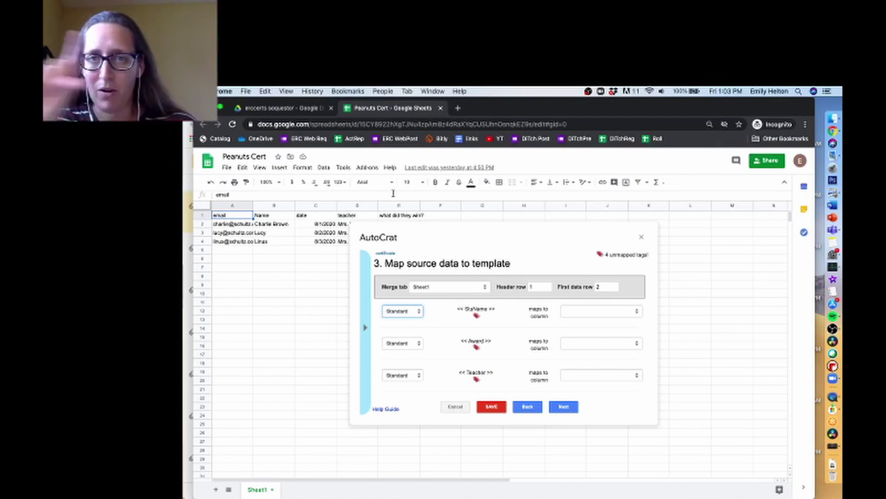
click(584, 312)
click(583, 324)
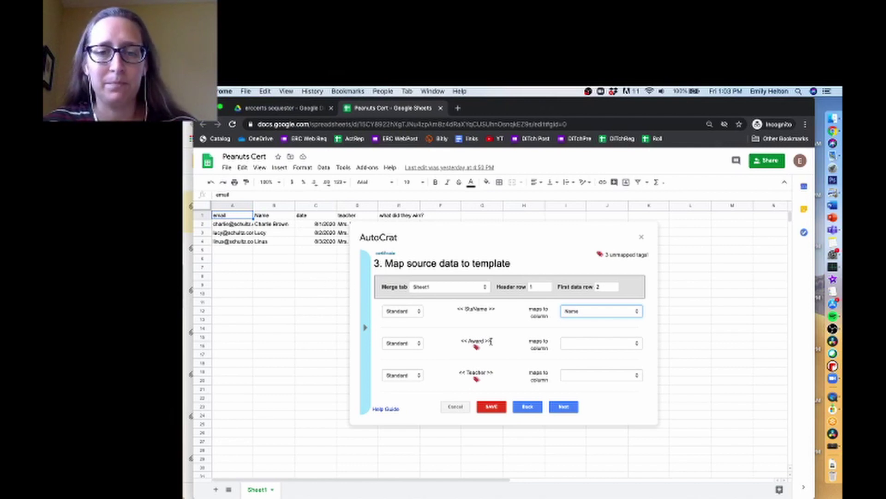
click(586, 344)
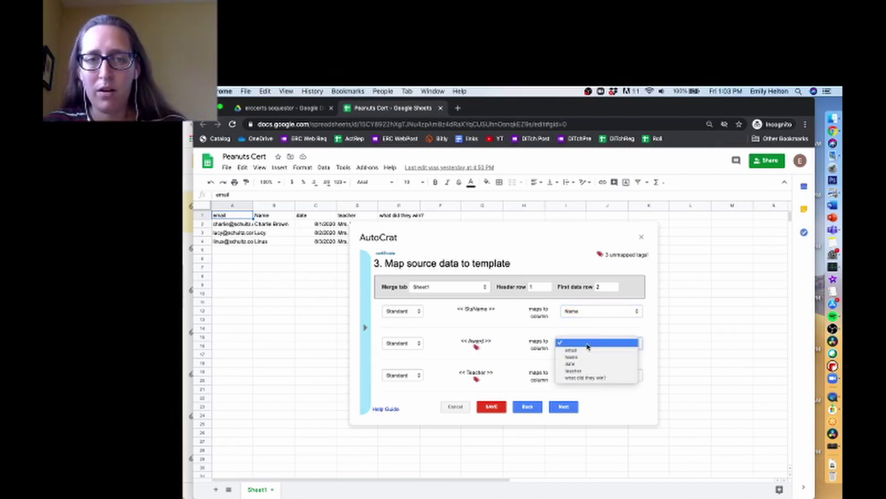
click(584, 378)
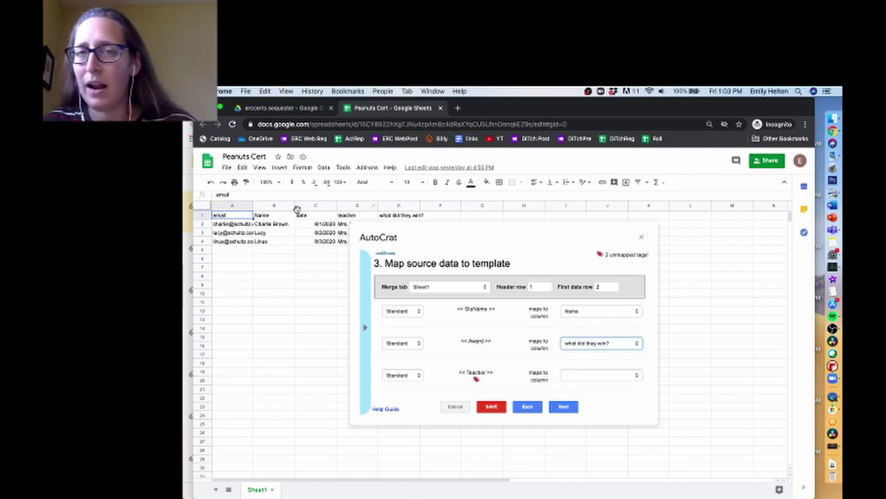
Map Teacher to the teacher column and Date to the date column, then advance to File settings.
scroll(475, 372, down, 2)
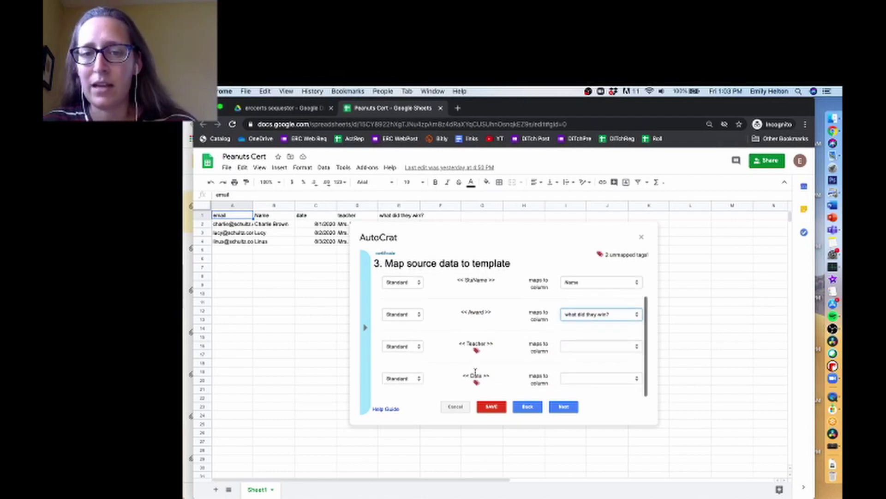
click(565, 346)
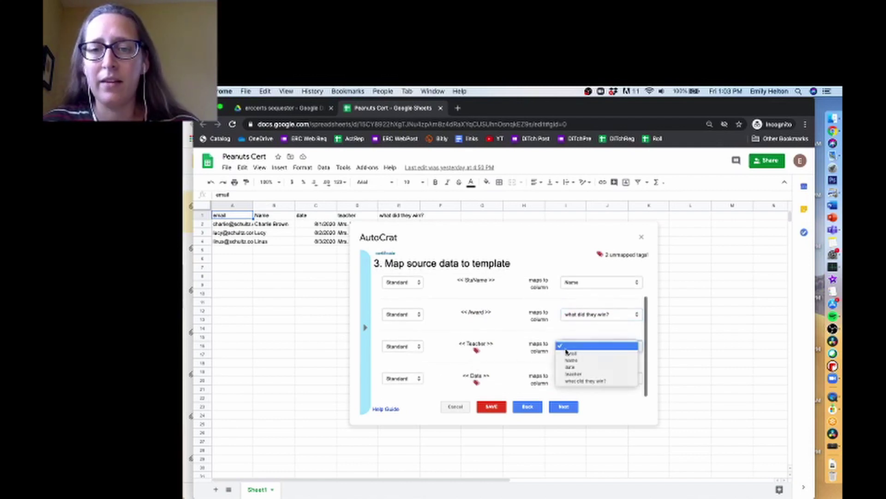
click(566, 374)
click(593, 379)
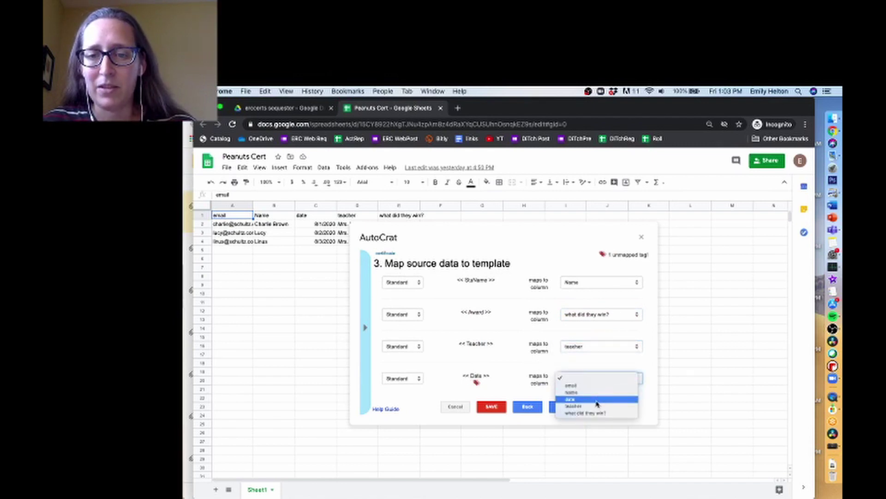
click(595, 401)
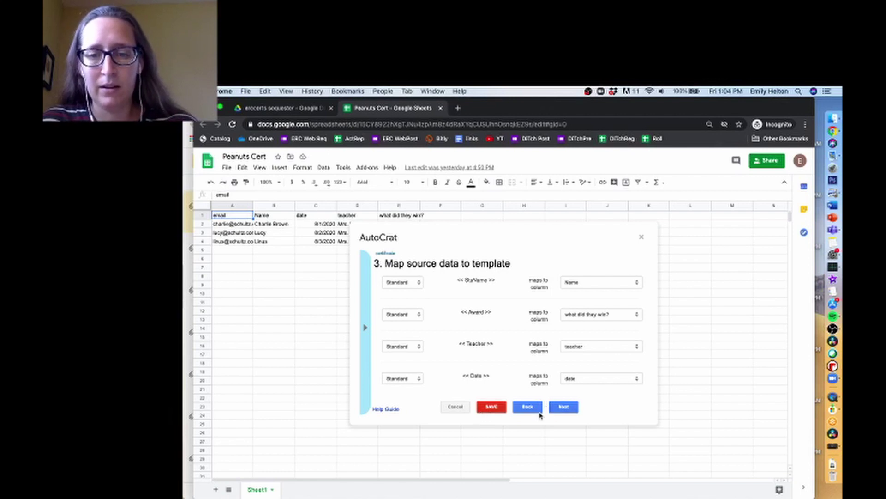
click(564, 407)
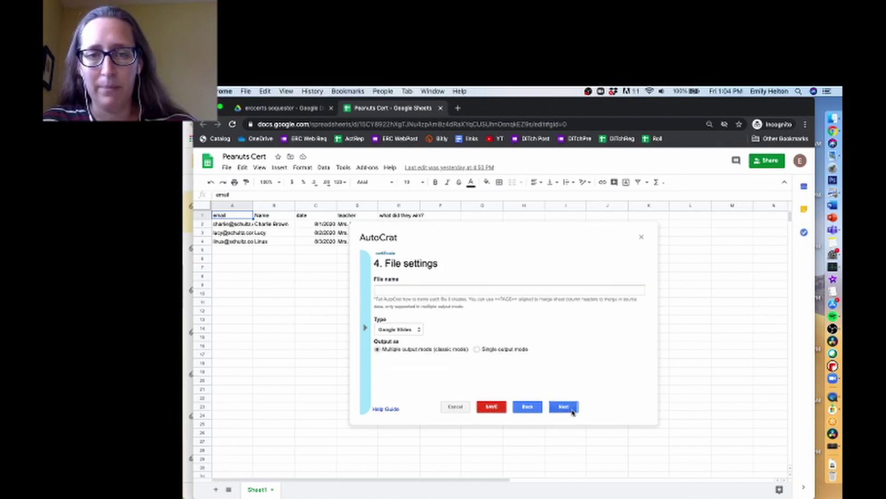
Try single output mode, then settle back on multiple output mode.
click(478, 287)
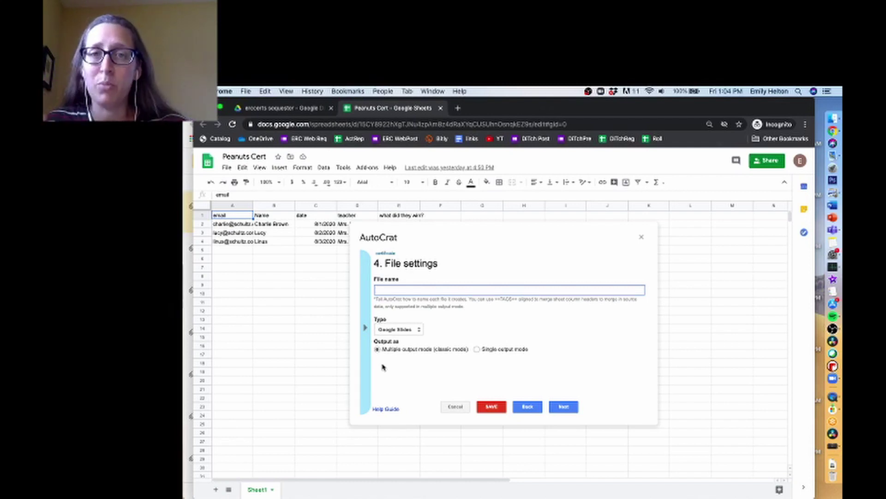
click(476, 349)
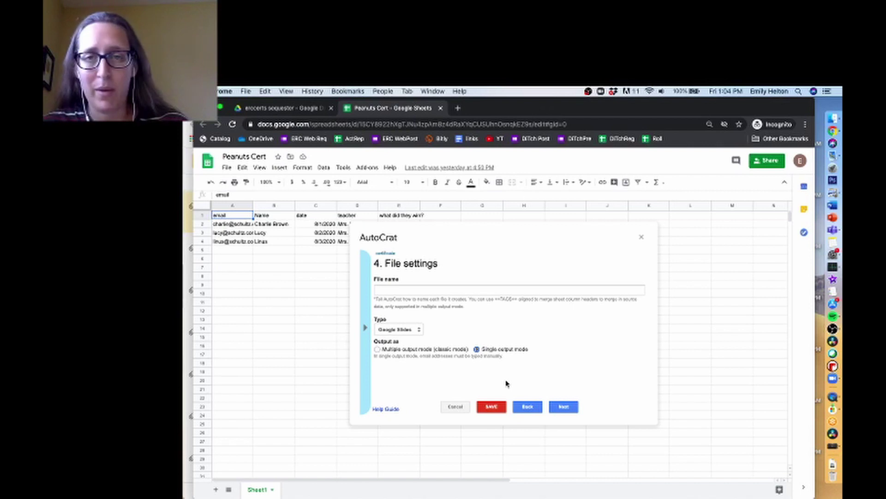
click(377, 349)
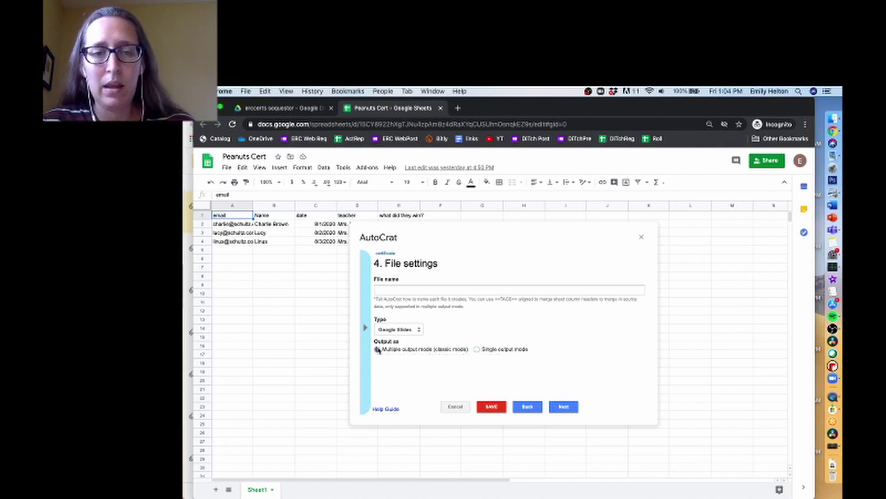
click(479, 350)
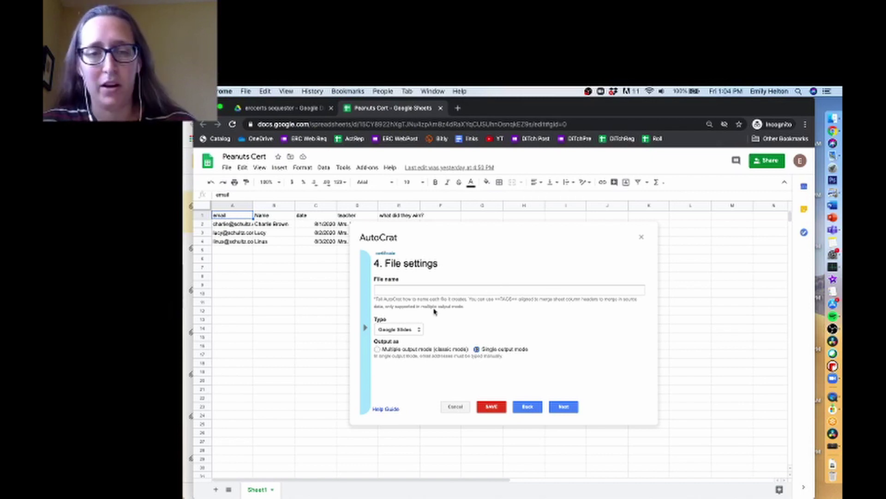
click(377, 350)
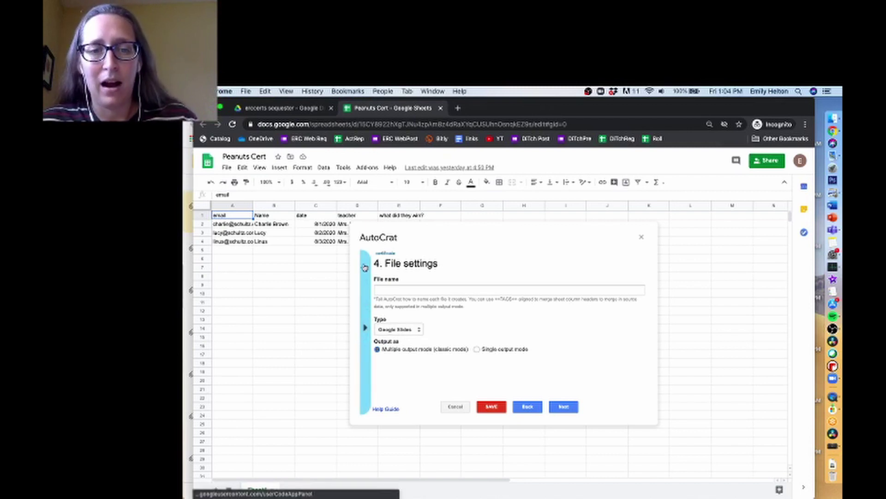
Build the file name <<Name>> <<TODAY>> from copied merge tags and keep Google Slides as type.
click(365, 283)
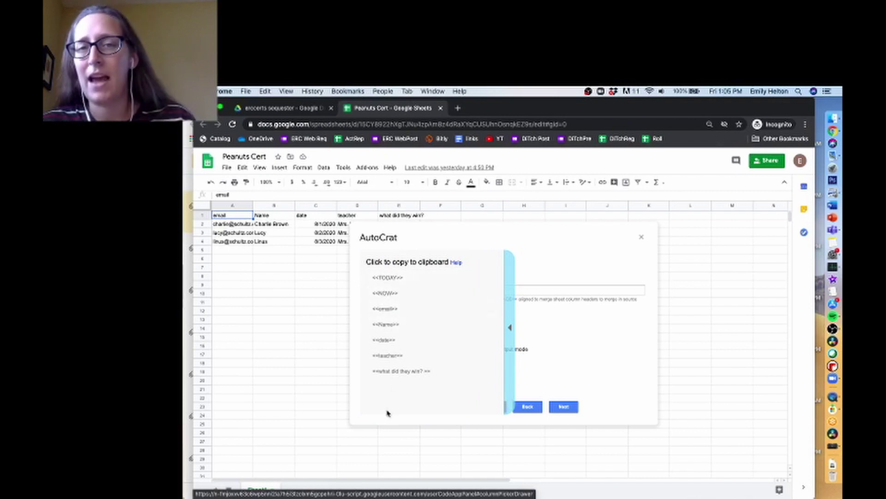
click(396, 329)
click(451, 285)
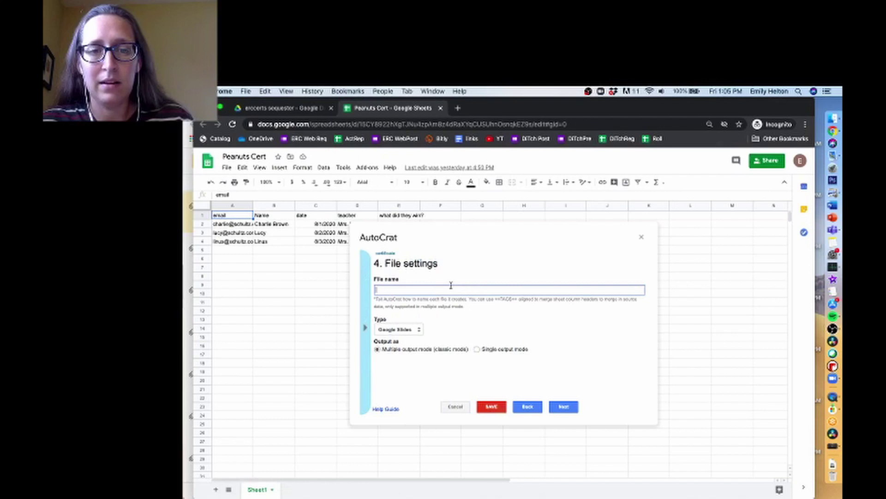
text(<<Name>>)
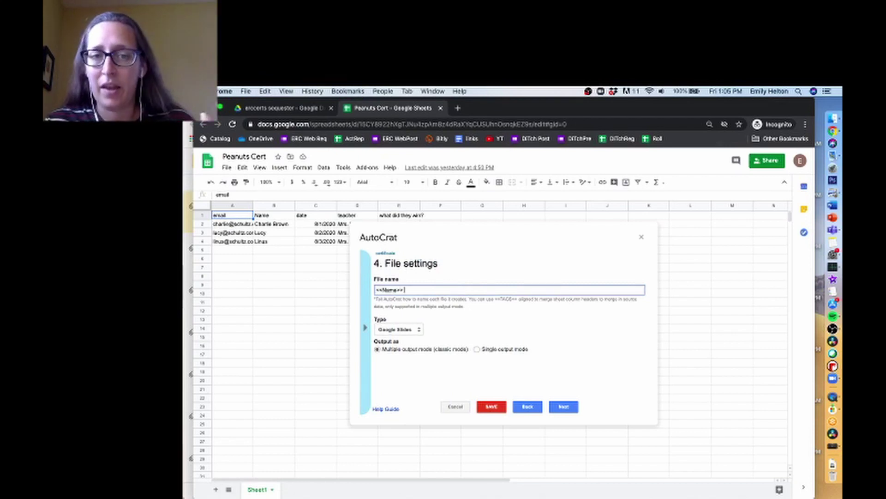
click(365, 342)
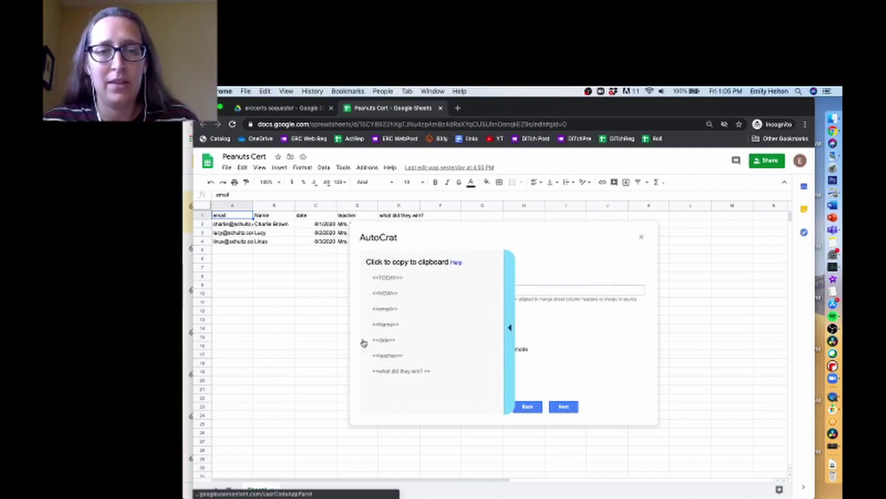
click(394, 283)
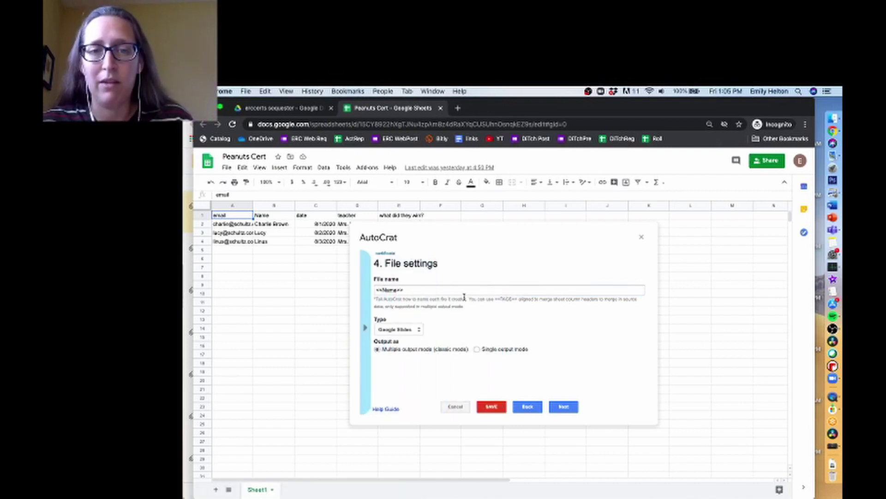
click(461, 290)
text(<<TODAY>>)
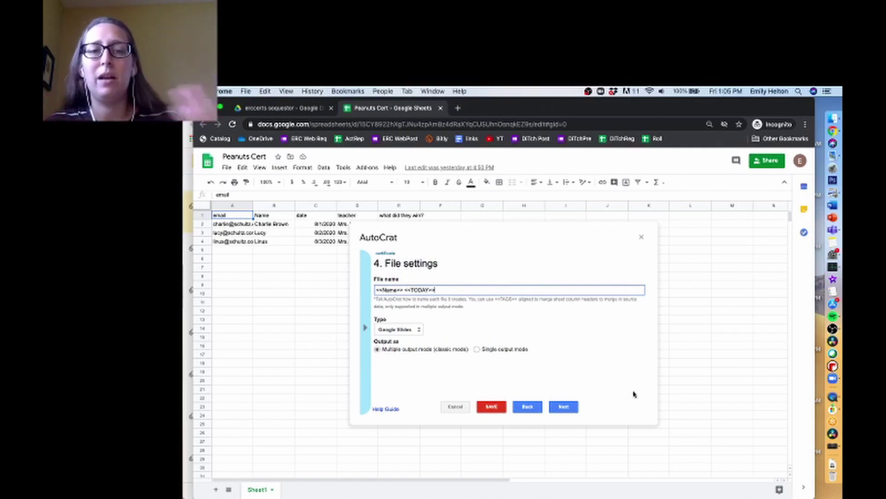
click(419, 332)
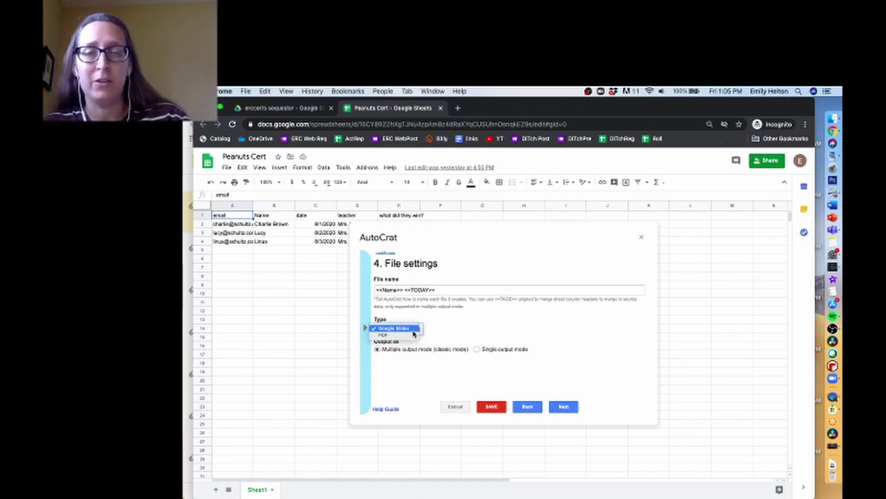
click(406, 328)
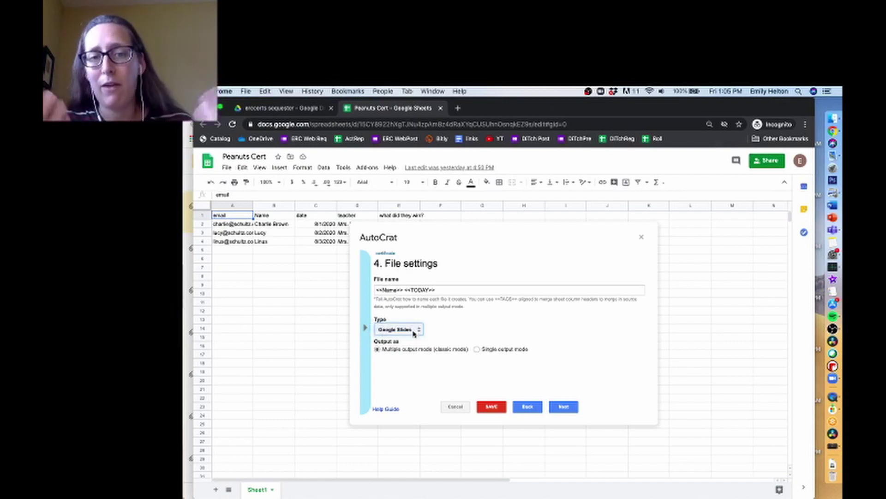
Add the peanuts cert Drive folder as a destination folder.
click(564, 406)
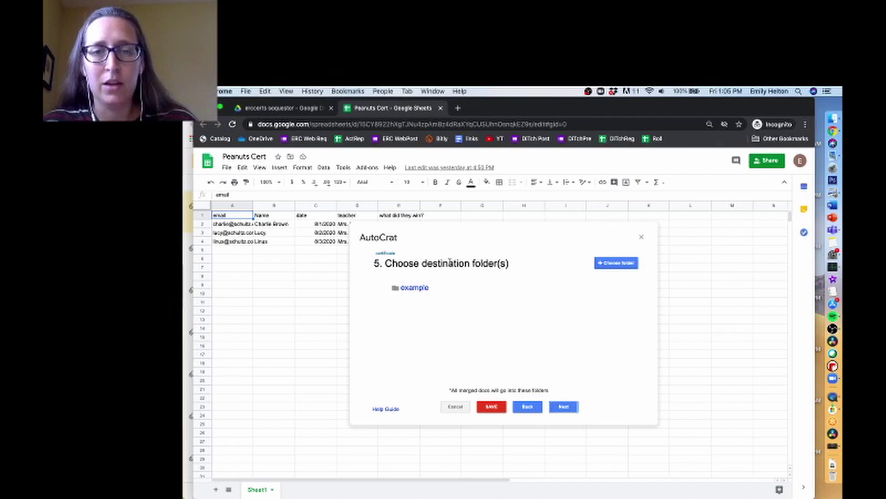
click(622, 263)
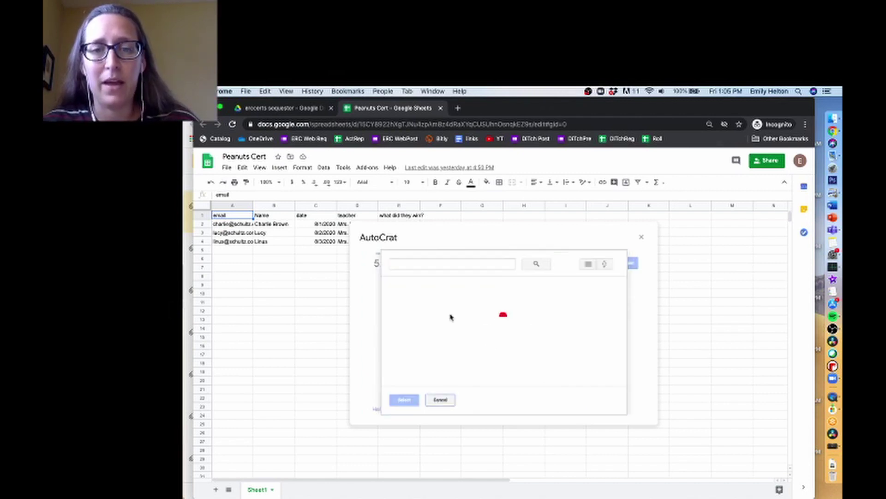
click(433, 316)
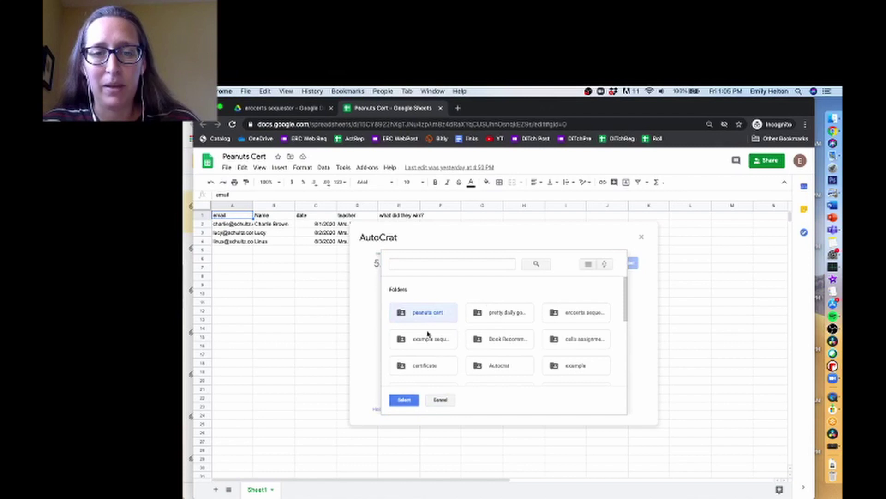
click(404, 400)
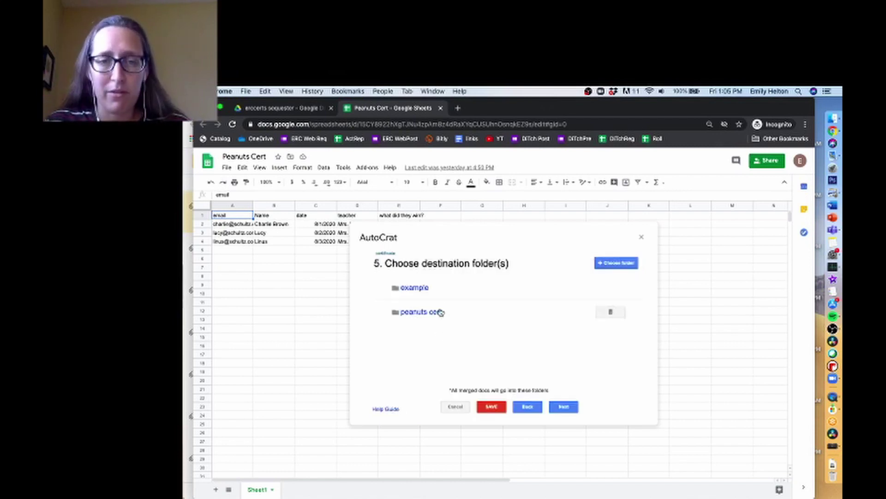
Delete the example folder from the destination folders.
mouse_move(435, 289)
click(610, 289)
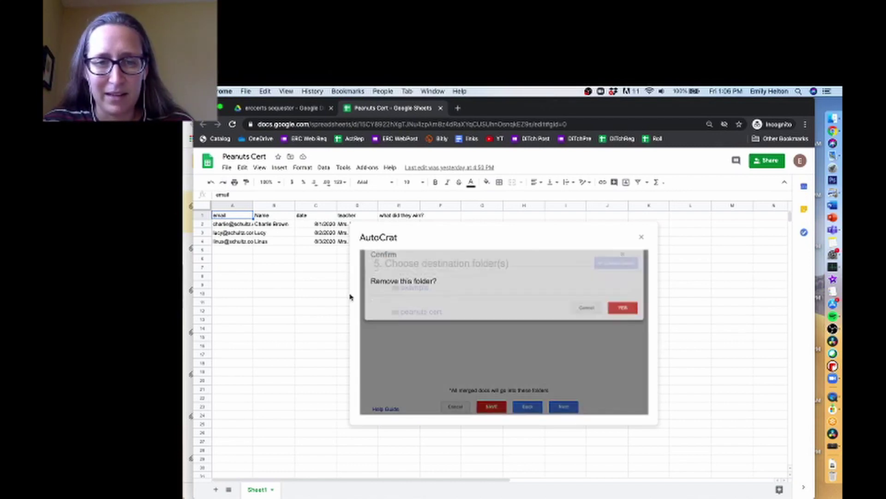
click(633, 319)
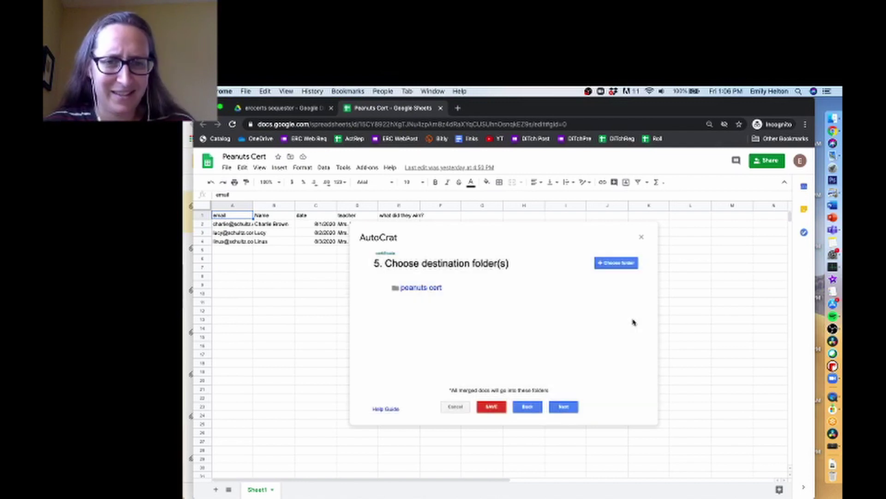
Skip past the dynamic folder reference and merge condition steps to sharing settings.
click(564, 408)
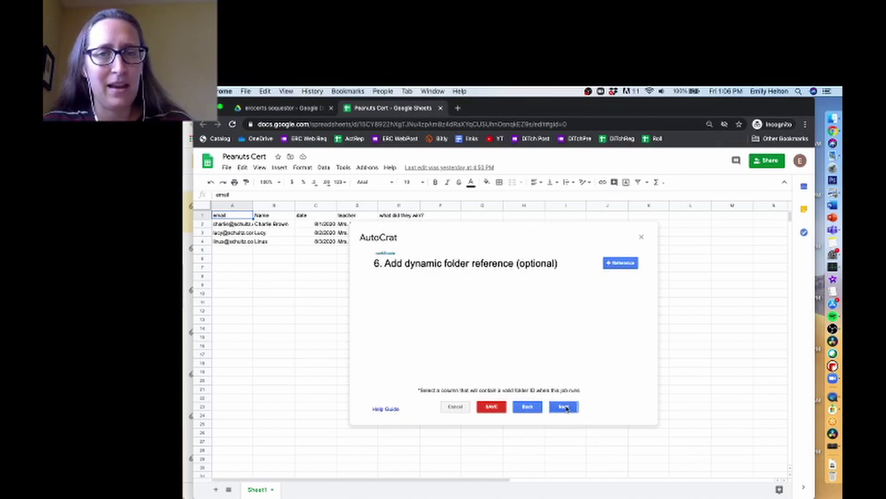
click(564, 407)
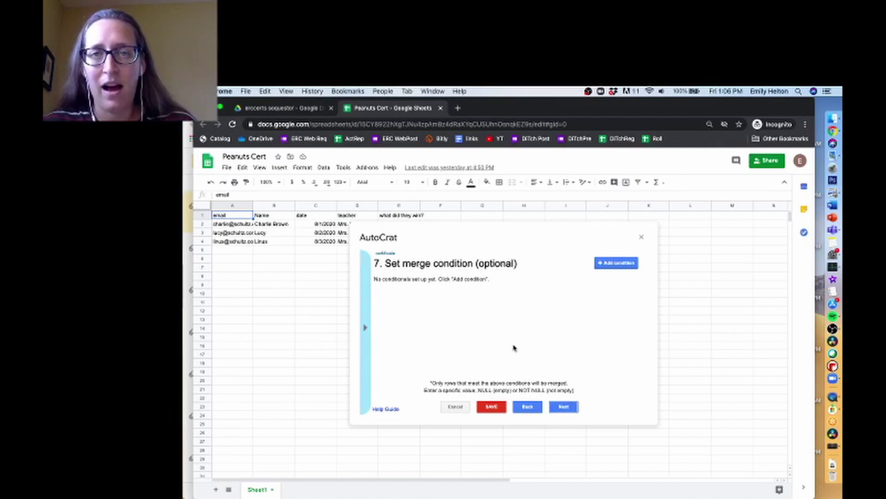
click(564, 406)
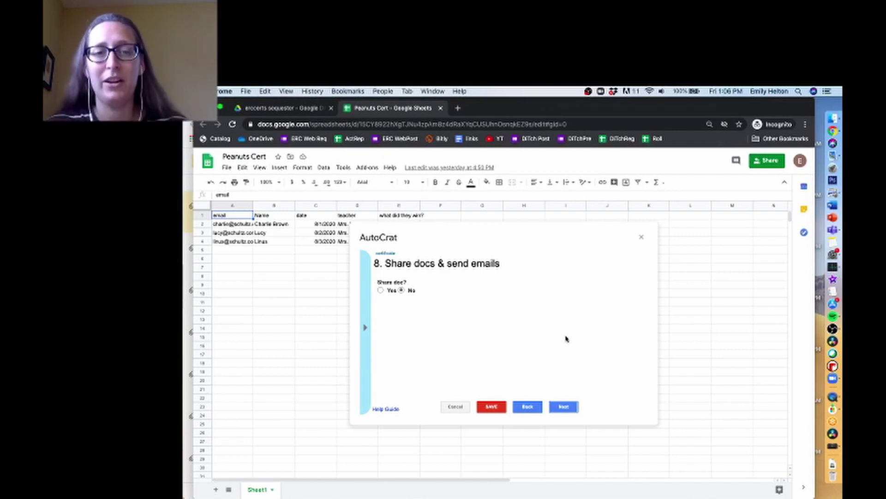
Leave Share doc? at No and continue to the job triggers step.
click(380, 290)
scroll(471, 352, down, 5)
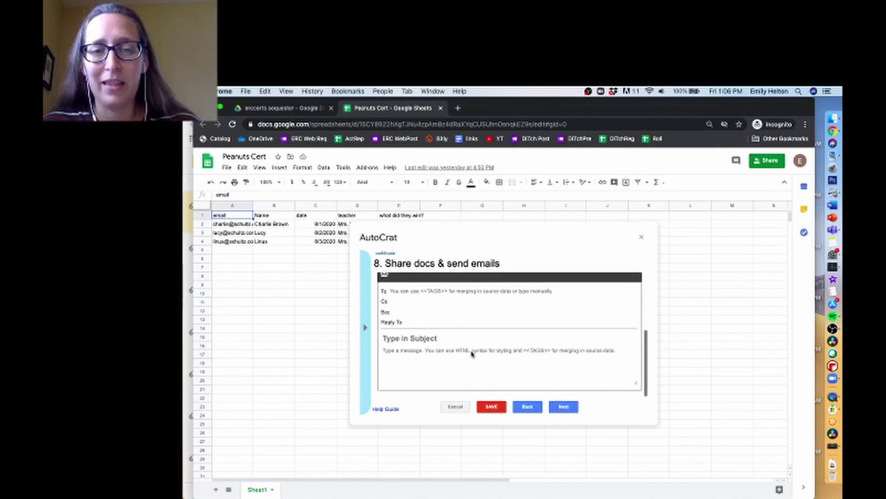
scroll(470, 352, up, 5)
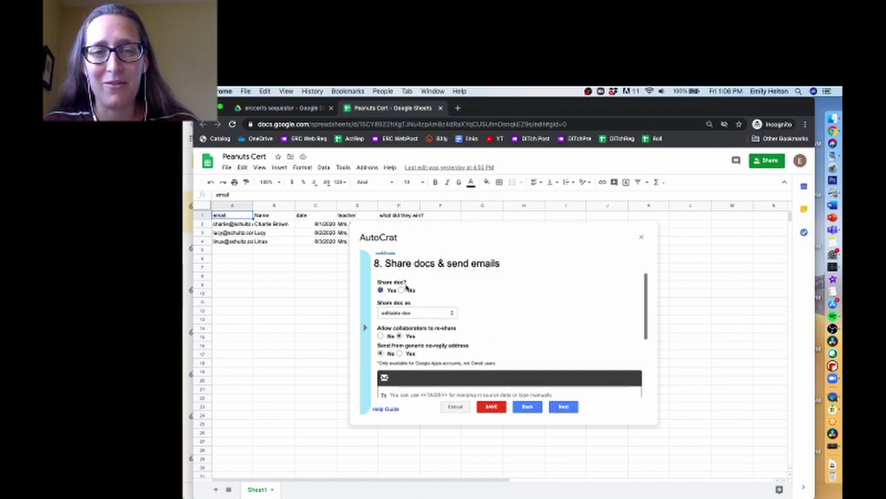
click(401, 290)
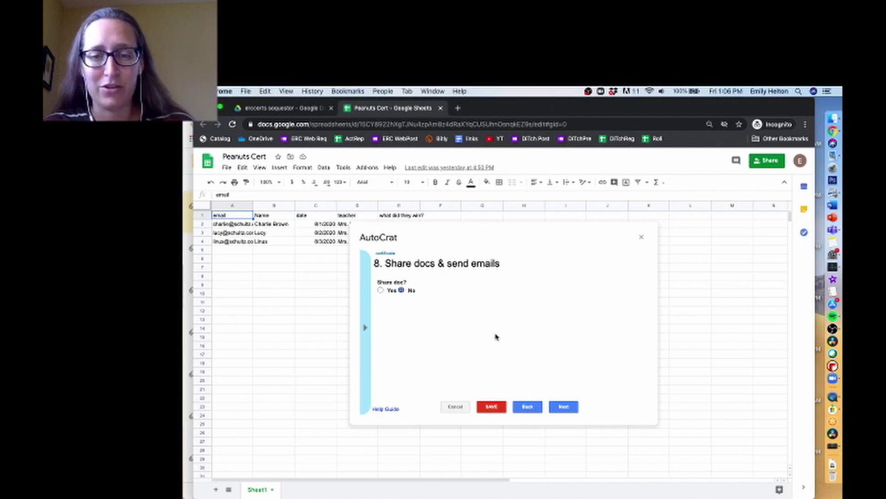
click(564, 407)
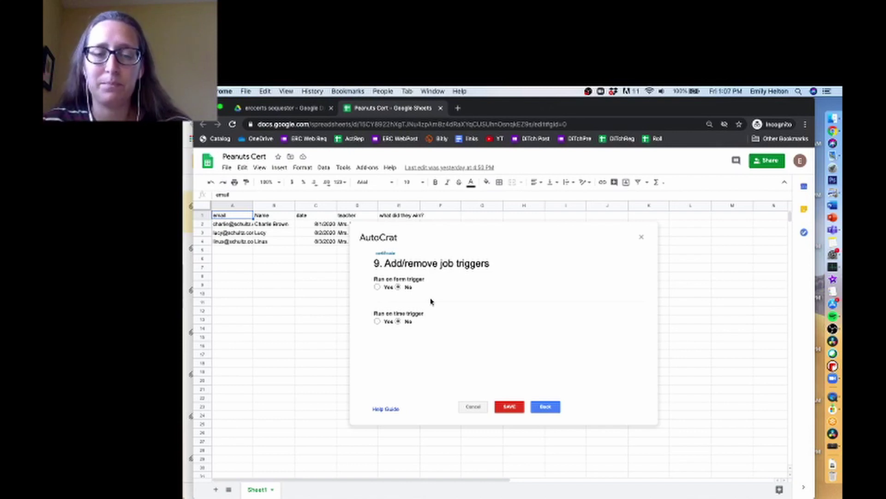
click(386, 321)
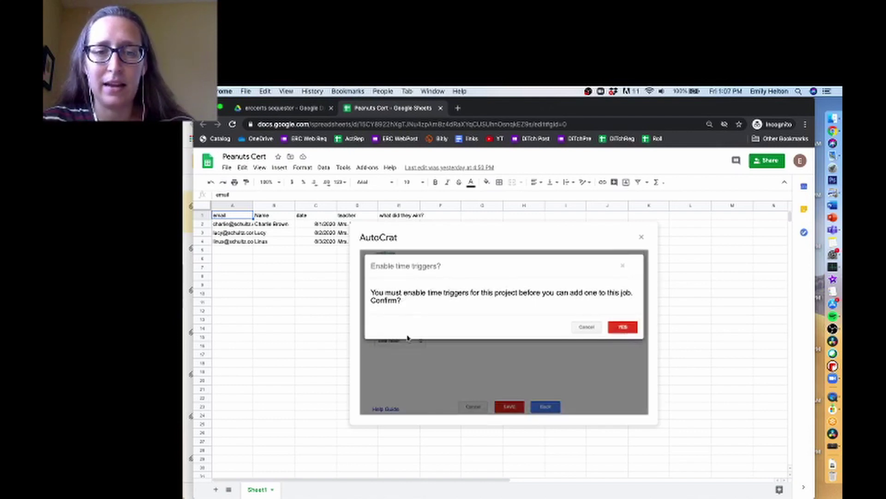
click(584, 325)
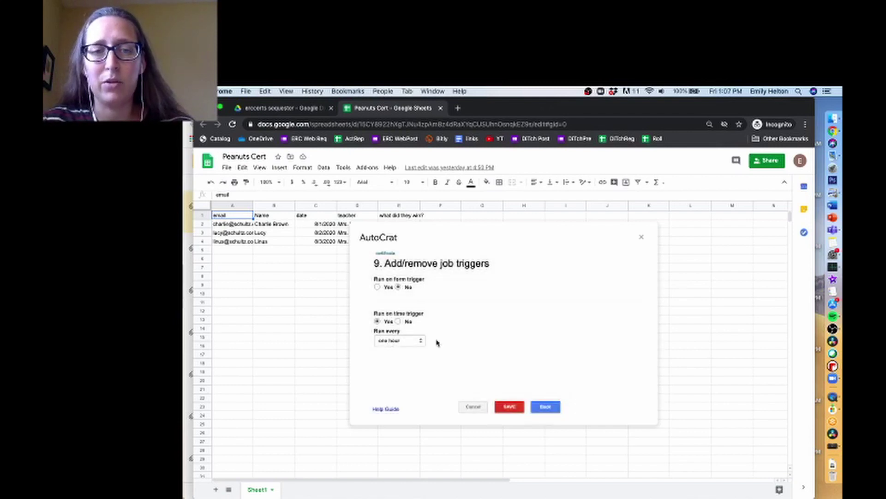
click(413, 340)
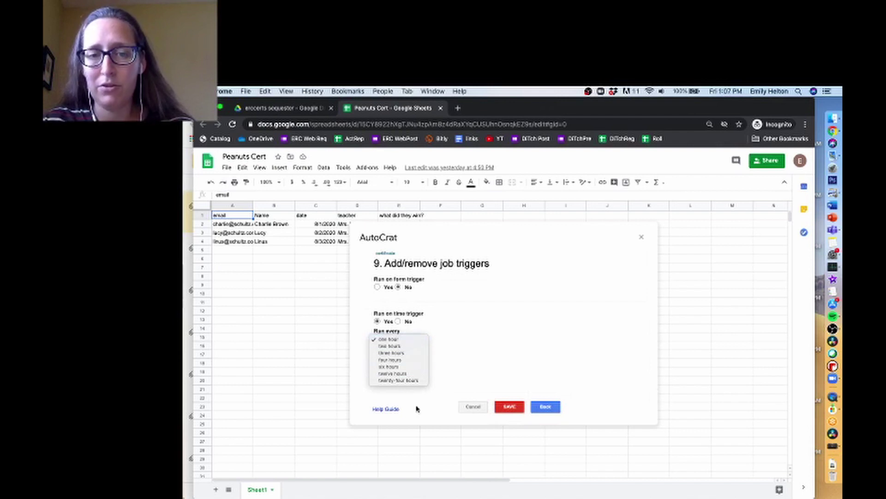
click(445, 312)
click(399, 321)
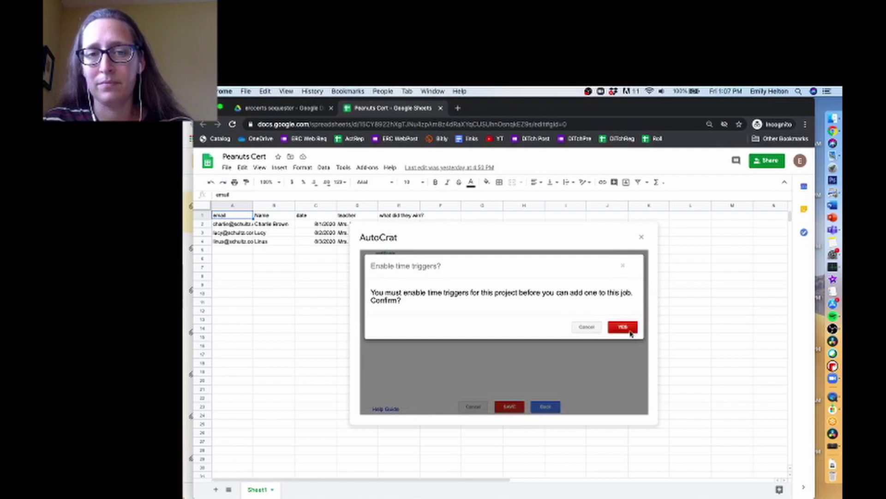
click(591, 331)
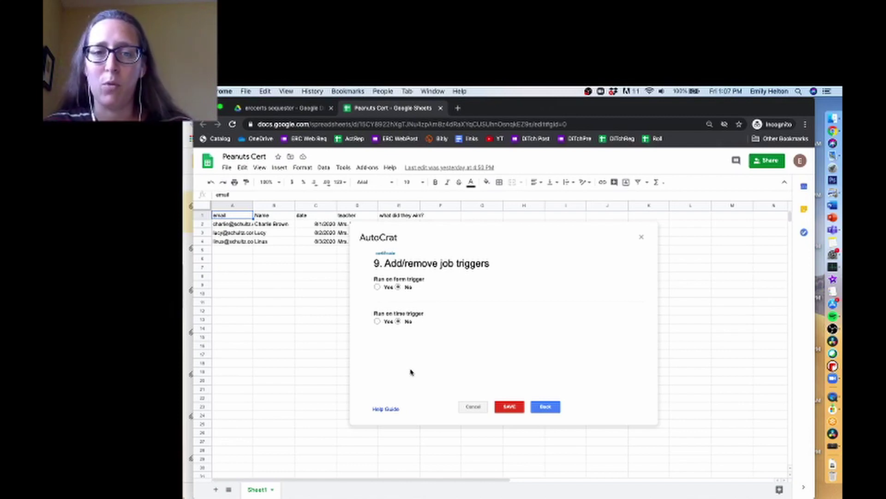
Save the certificate merge job, review its job details, then start running it.
click(511, 409)
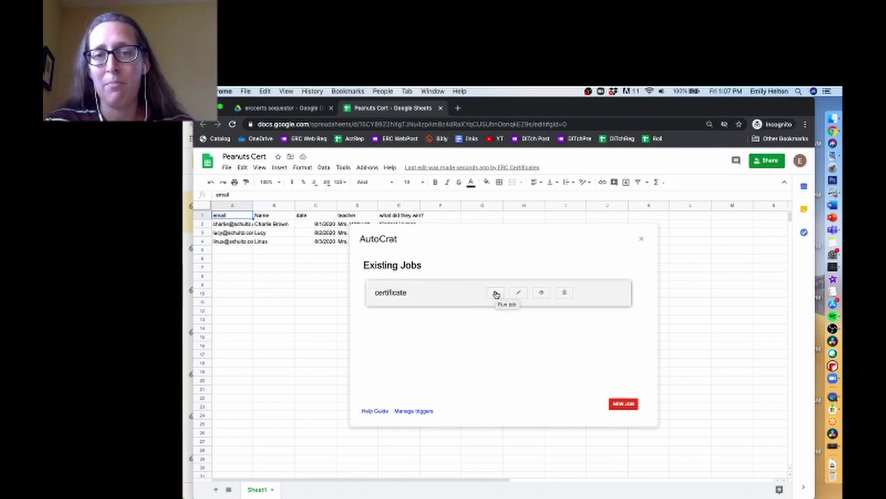
drag(510, 229, 544, 221)
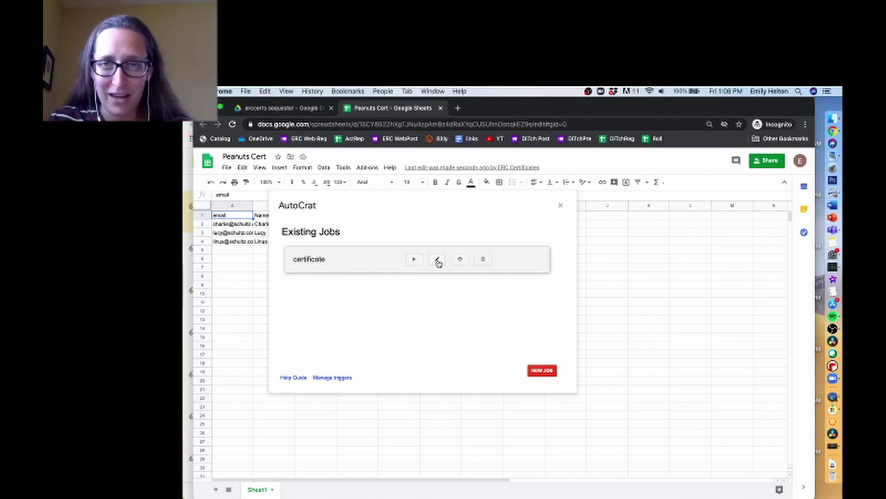
click(462, 262)
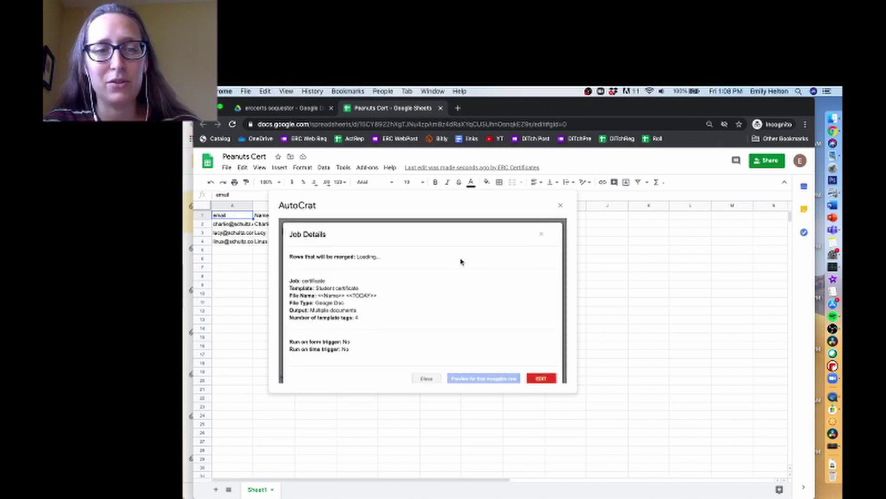
scroll(377, 346, down, 1)
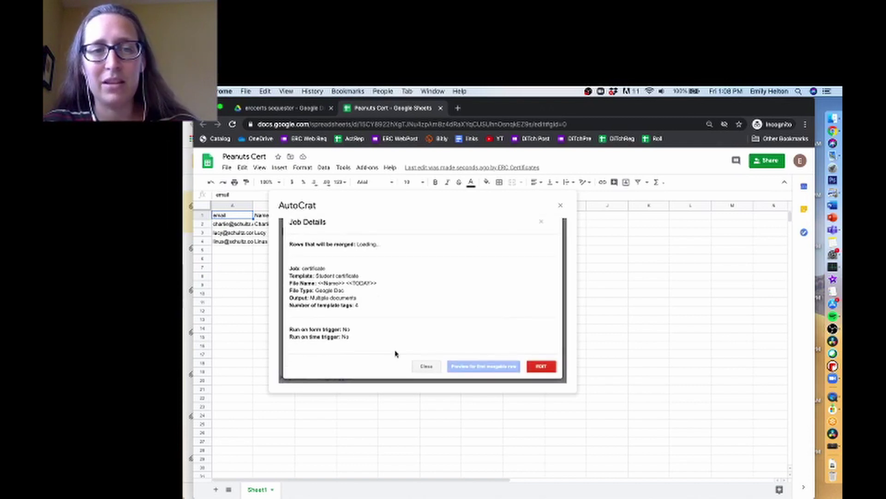
click(426, 367)
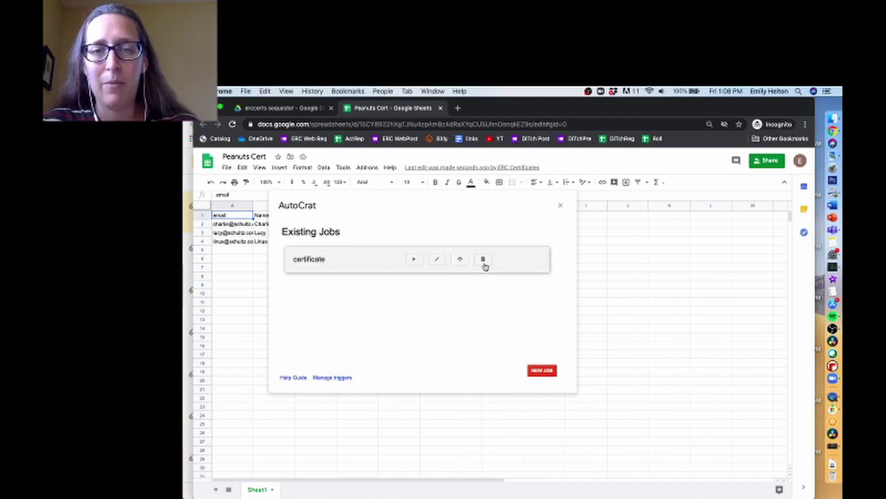
click(414, 259)
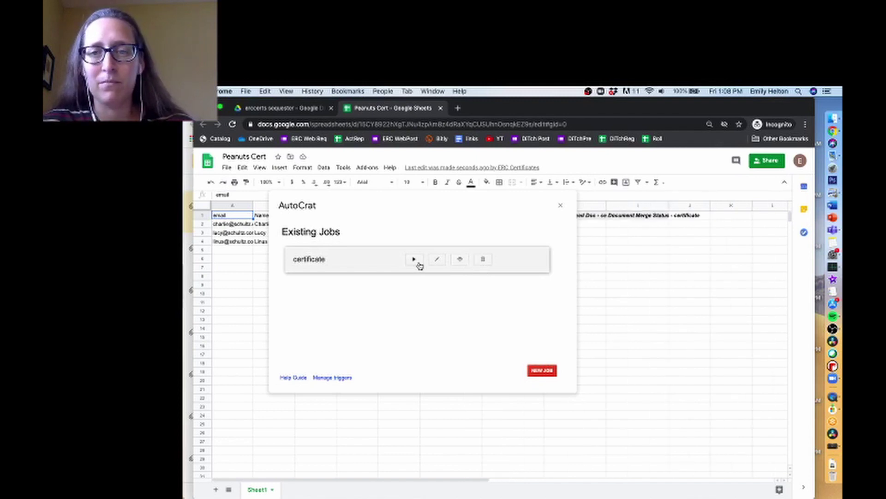
Run the certificate job to merge all 3 rows with document links and success statuses.
click(418, 263)
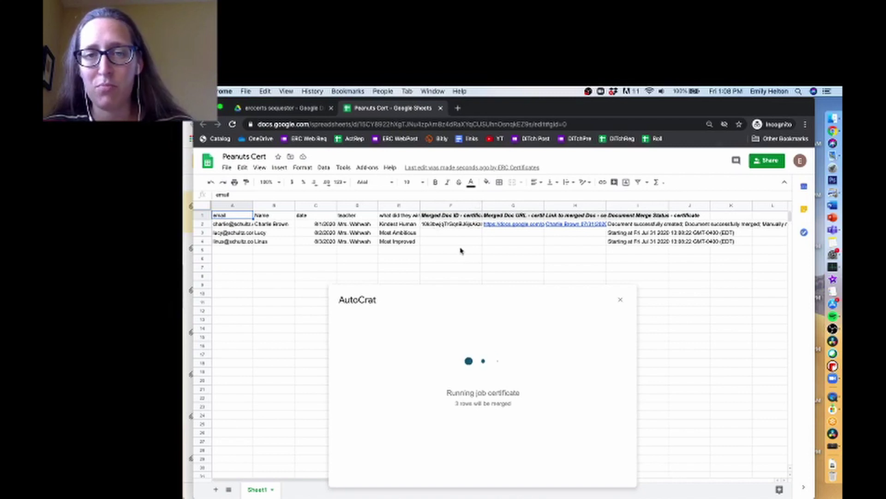
mouse_move(508, 227)
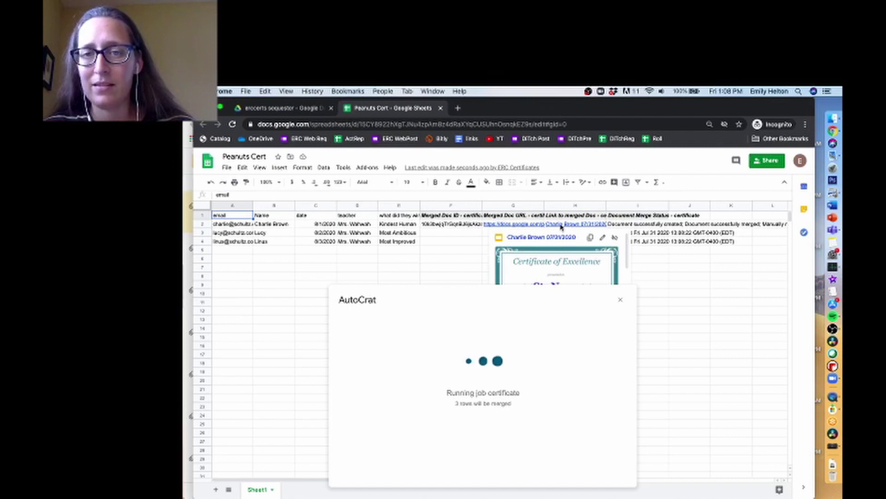
mouse_move(561, 227)
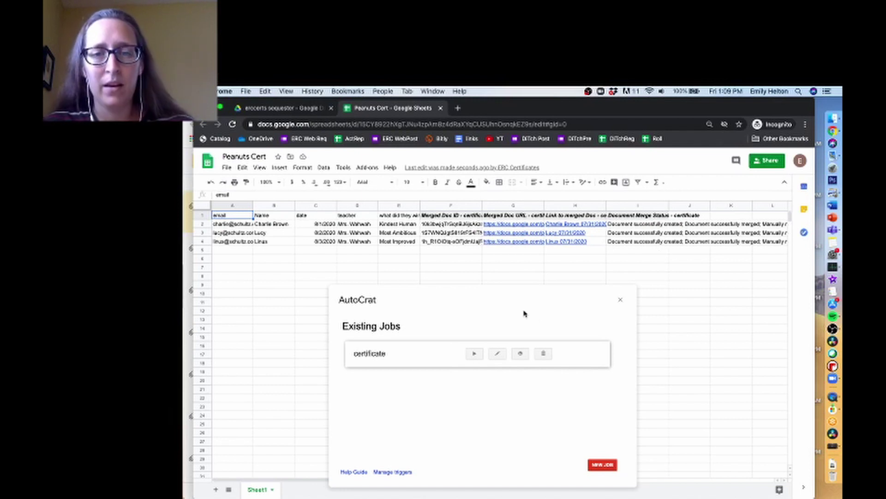
Open H2's merged certificate in a new tab, check the Drive folder, and return to Peanuts Cert.
click(622, 302)
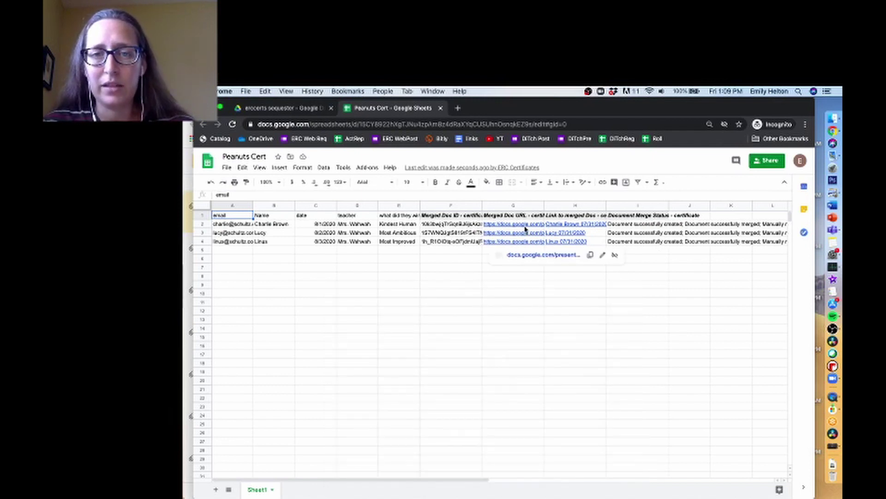
click(561, 225)
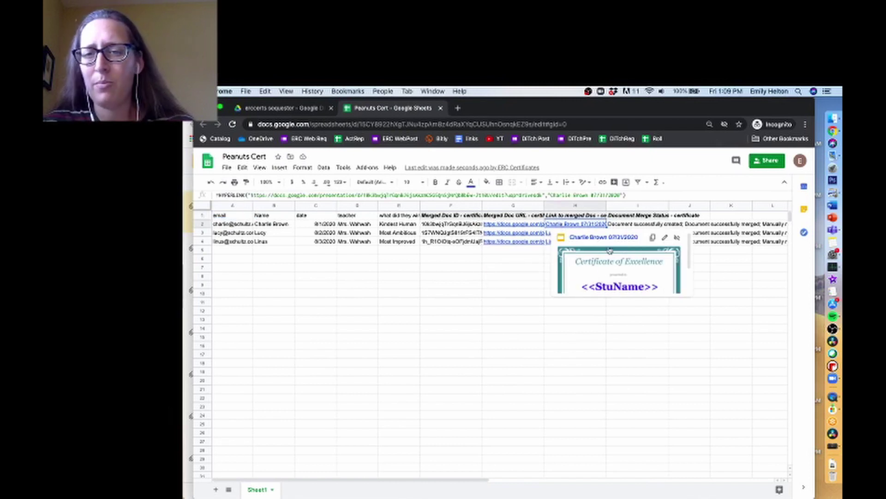
click(596, 236)
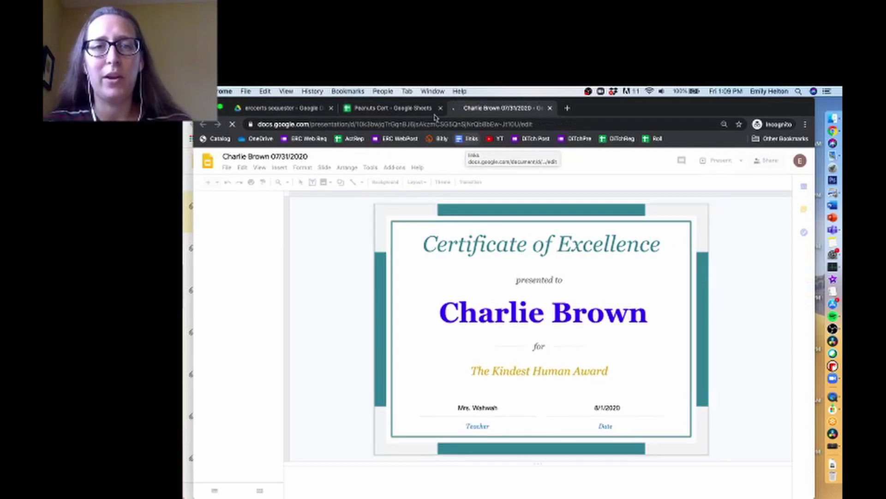
click(294, 109)
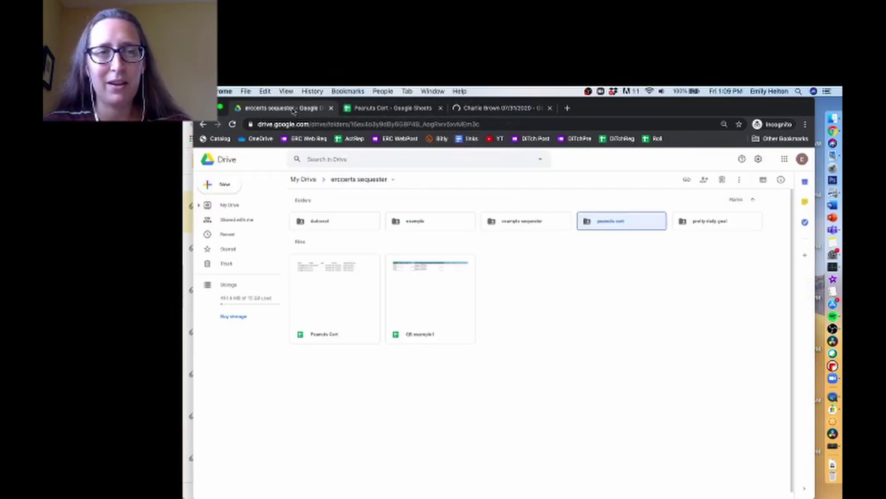
click(367, 110)
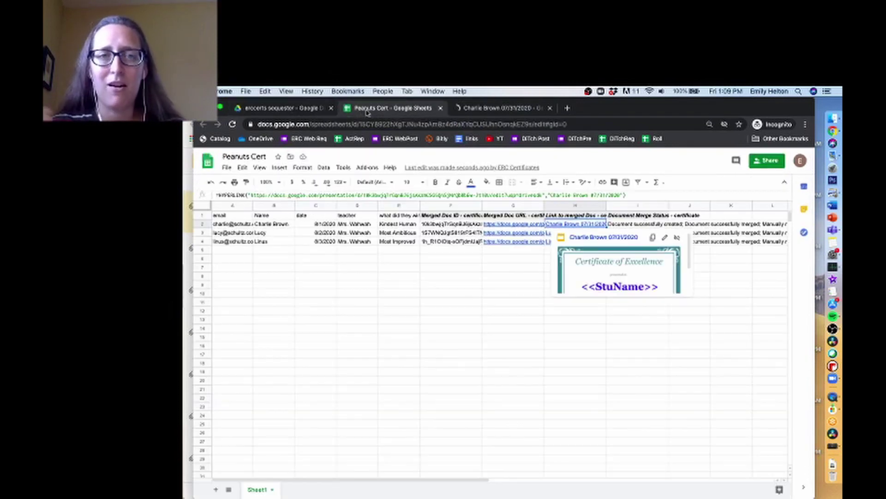